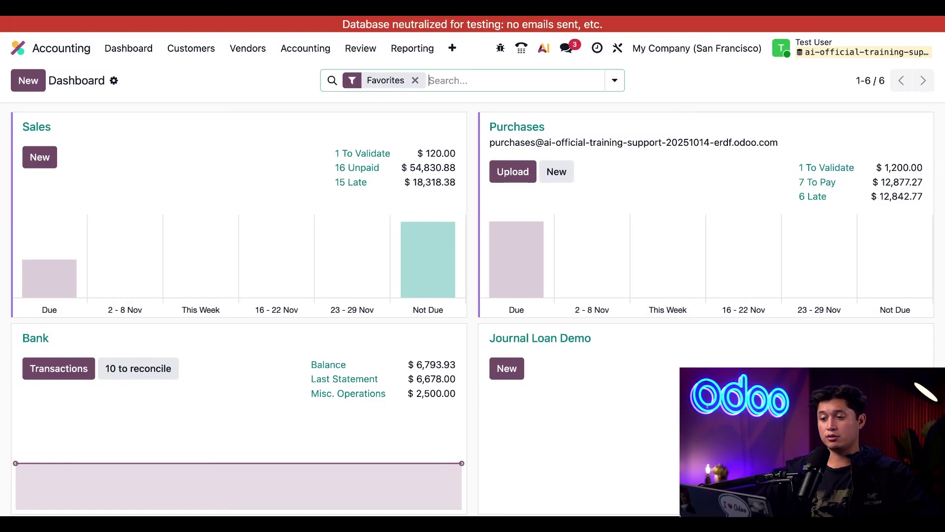
# Step: Reach the Departments plan's analytic accounts via Configuration > Analytic Plans and its smart button
pyautogui.click(453, 49)
pyautogui.scroll(-5, 541, 285)
pyautogui.scroll(-1, 542, 280)
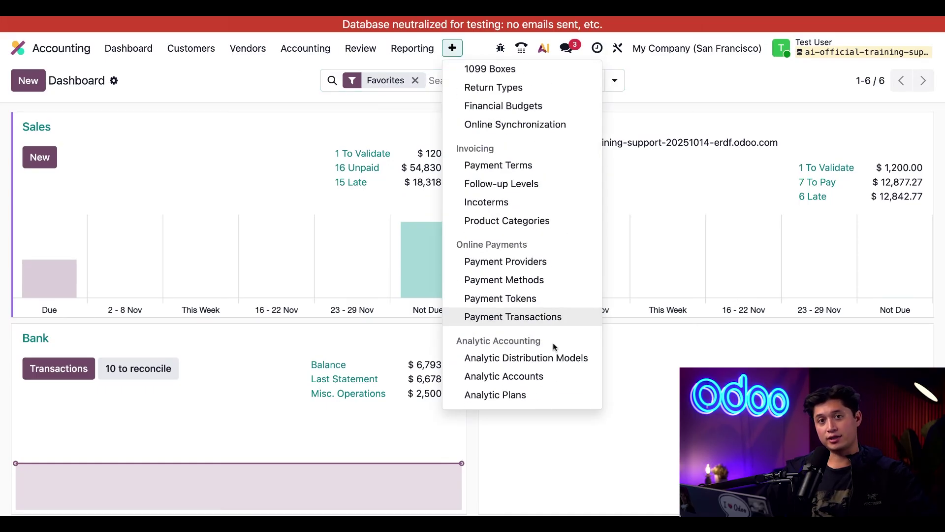
pyautogui.click(544, 402)
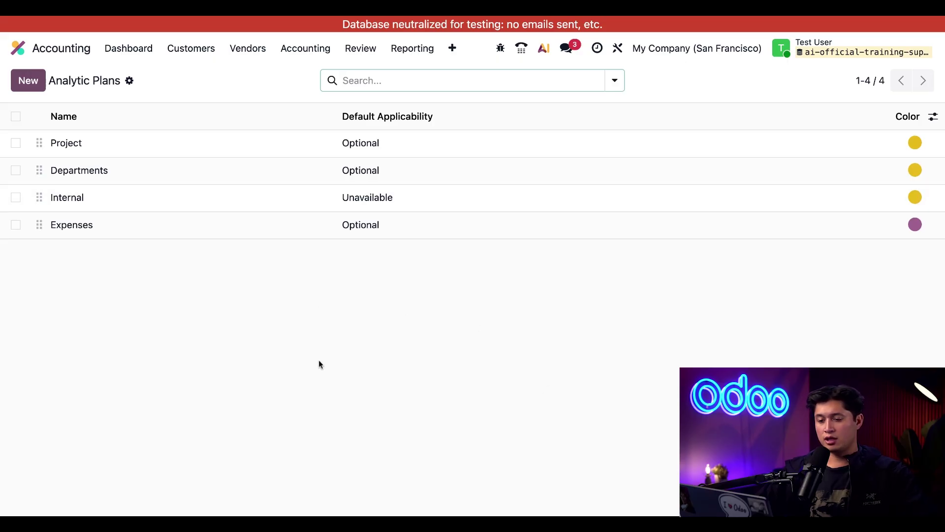
pyautogui.click(116, 179)
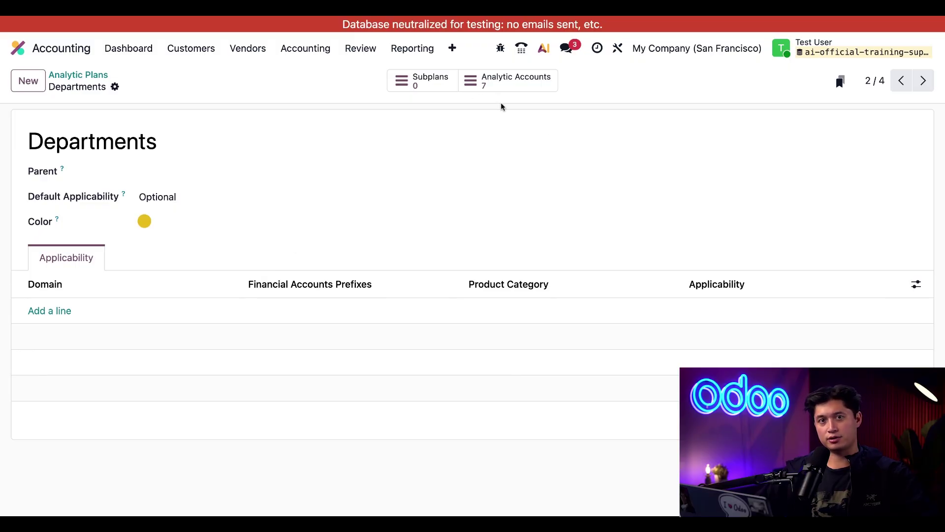
pyautogui.click(504, 88)
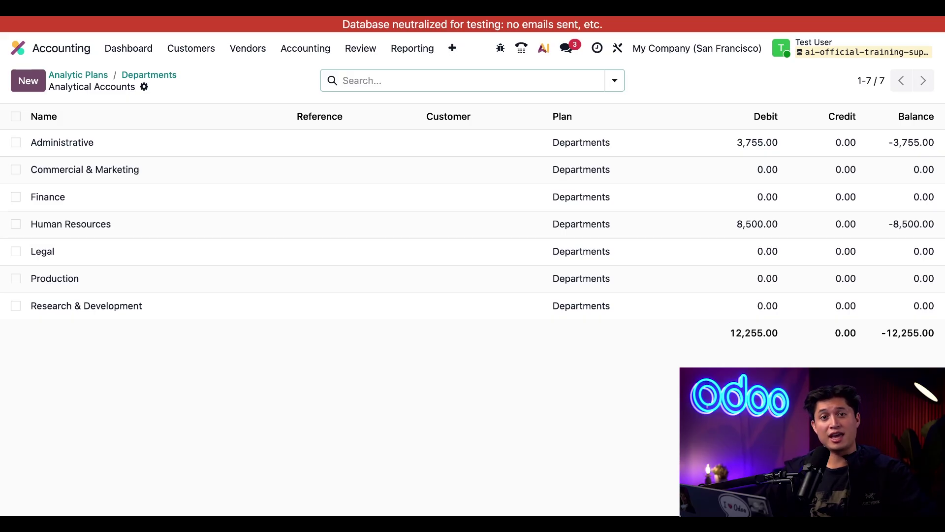
# Step: Reach the Budgets list through Accounting > Analytic Budget and review Expense Budget 2025's lines
pyautogui.click(313, 53)
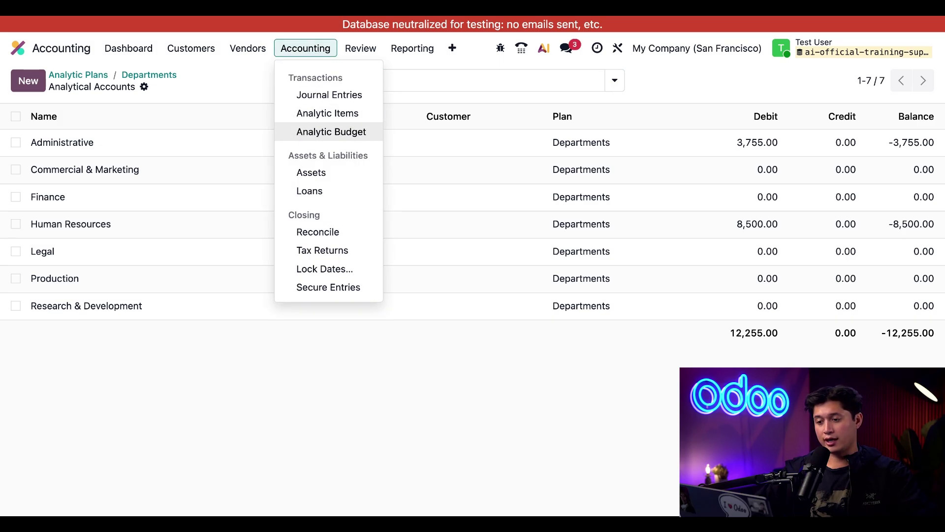
pyautogui.click(320, 140)
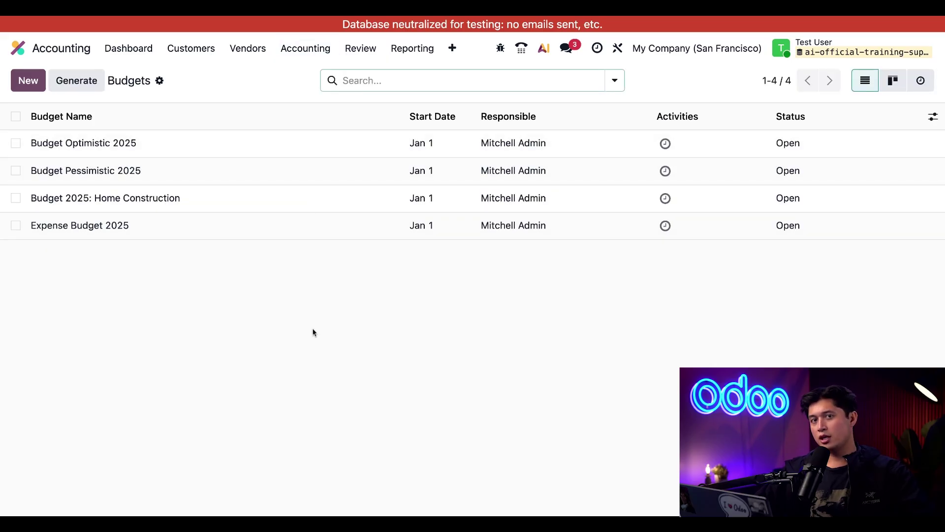
pyautogui.click(158, 235)
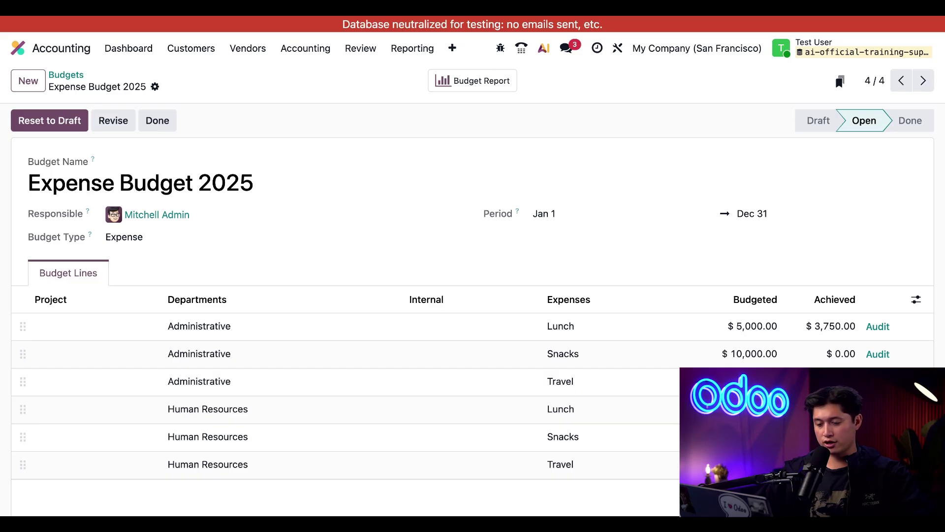
pyautogui.scroll(-2, 473, 295)
pyautogui.scroll(2, 472, 296)
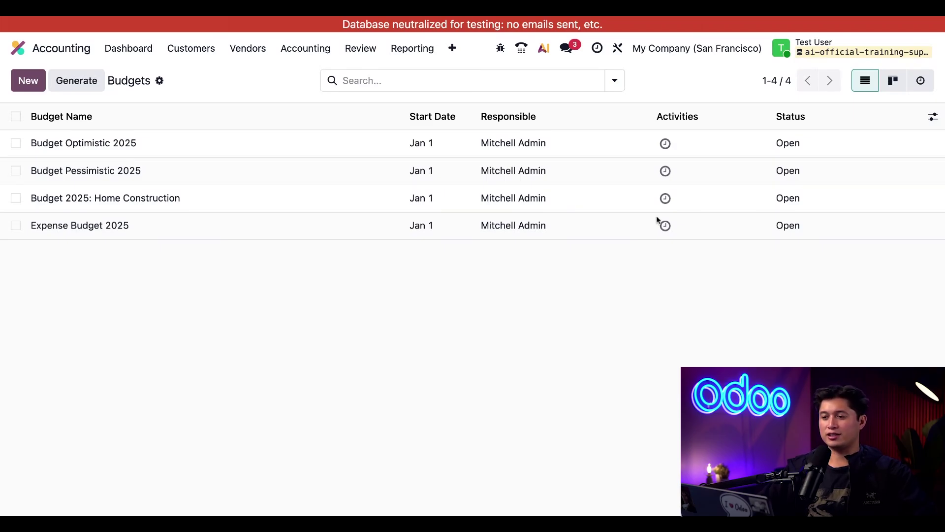
# Step: Send the Ask AI chat a request for spending insights on Expense Budget 2025
pyautogui.click(545, 50)
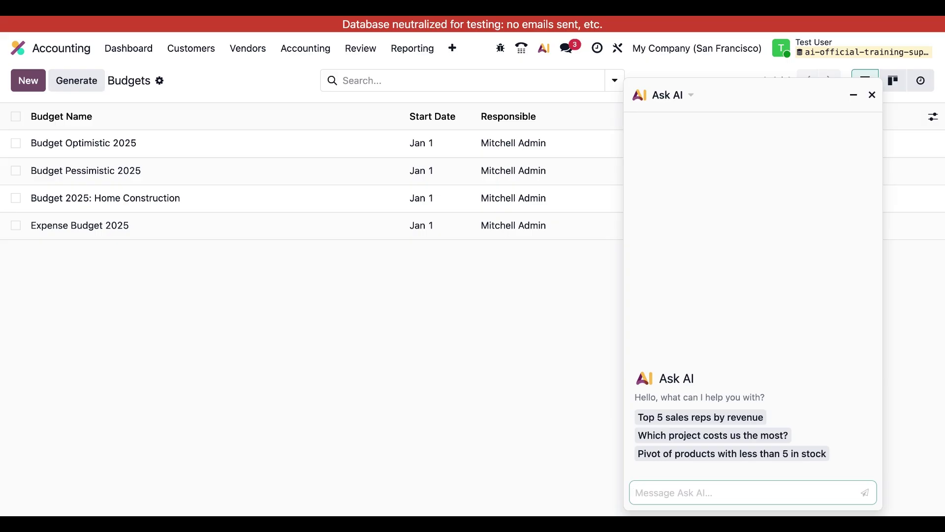
pyautogui.write('Provide a brief list of insights regarding the spending from my Expense Budget 2025.')
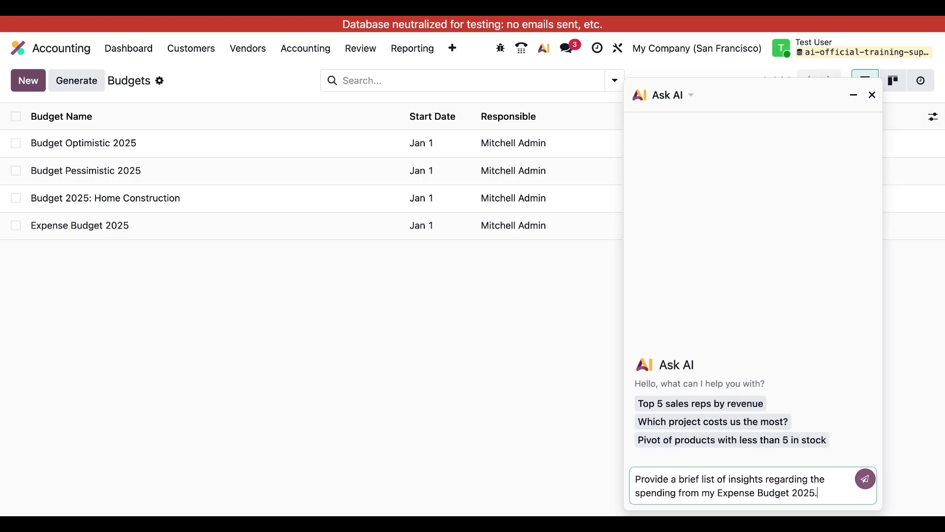
pyautogui.press('Return')
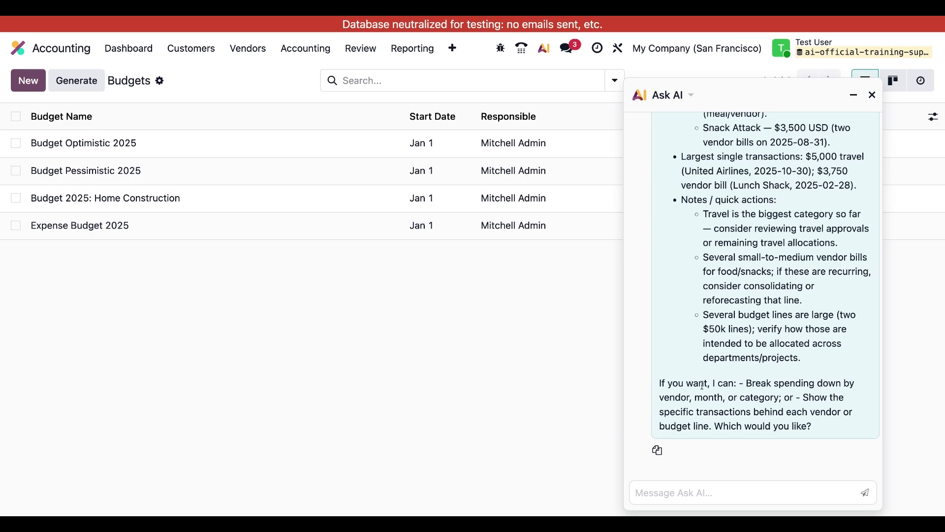
pyautogui.scroll(5, 716, 361)
pyautogui.scroll(1, 717, 360)
pyautogui.scroll(1, 711, 309)
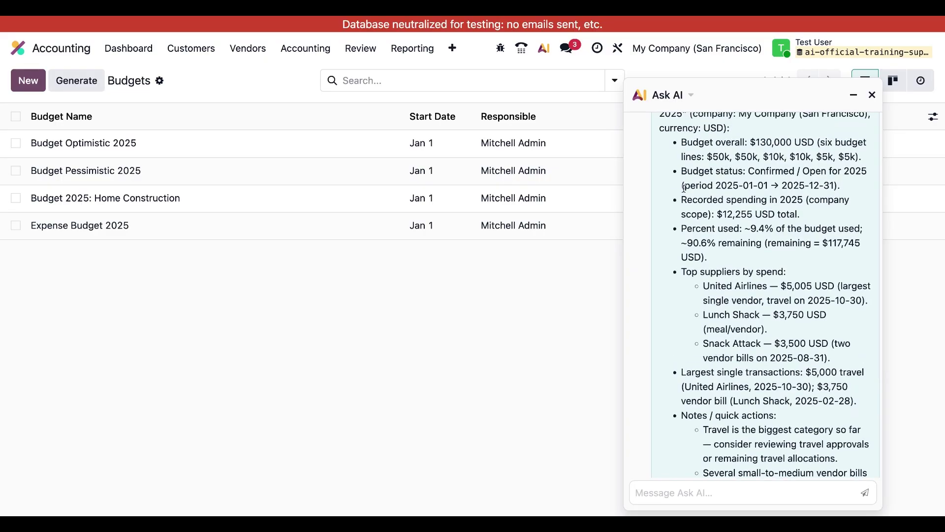
# Step: Highlight the budget period dates and the ~90.6% remaining figure in the AI reply
pyautogui.moveTo(684, 185); pyautogui.dragTo(801, 191)
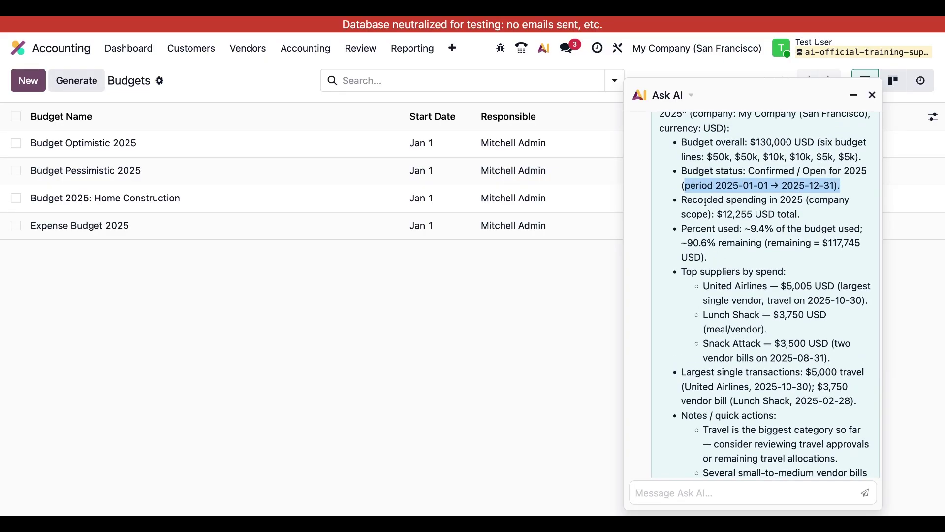
pyautogui.click(676, 216)
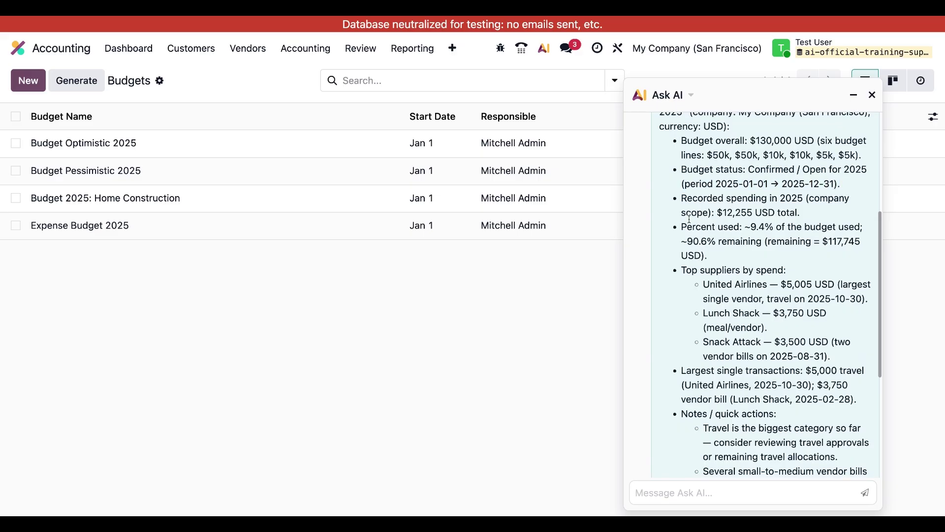
pyautogui.scroll(-1, 687, 210)
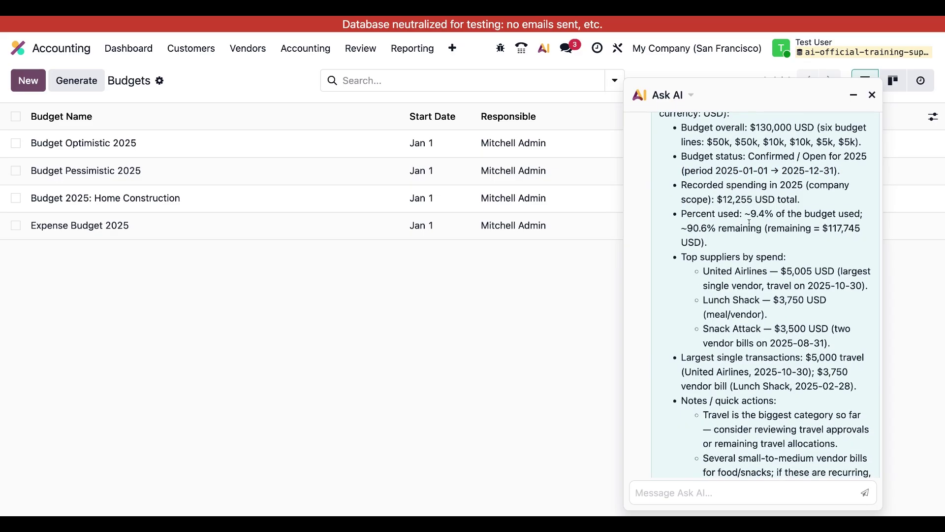
pyautogui.moveTo(682, 228); pyautogui.dragTo(771, 229)
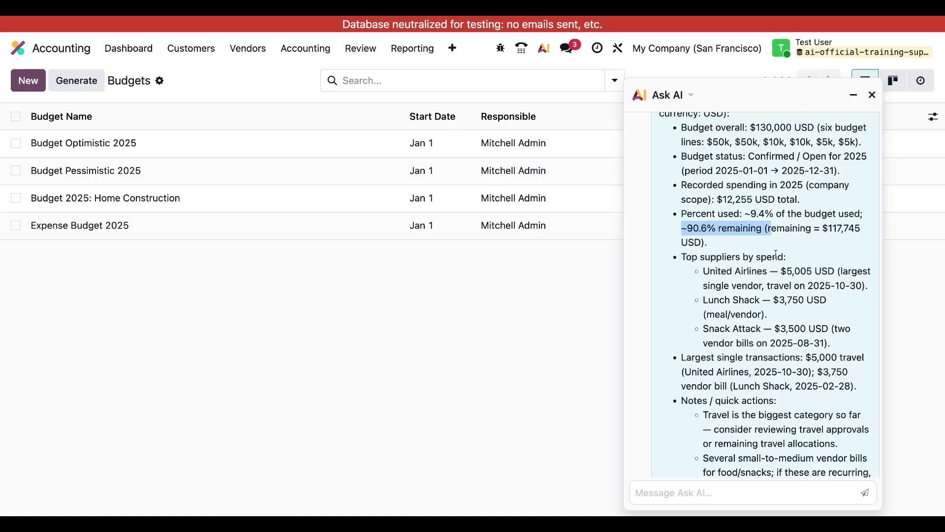
pyautogui.scroll(-3, 776, 255)
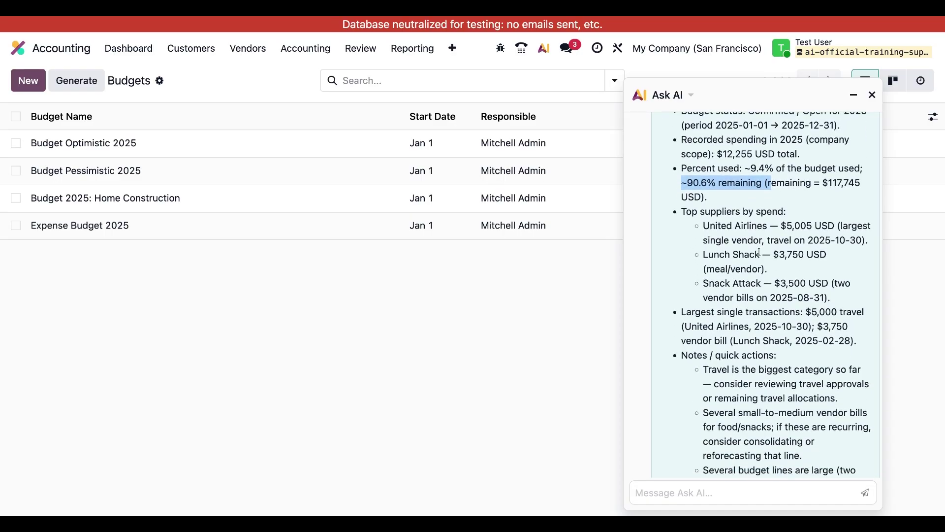
pyautogui.scroll(-3, 777, 272)
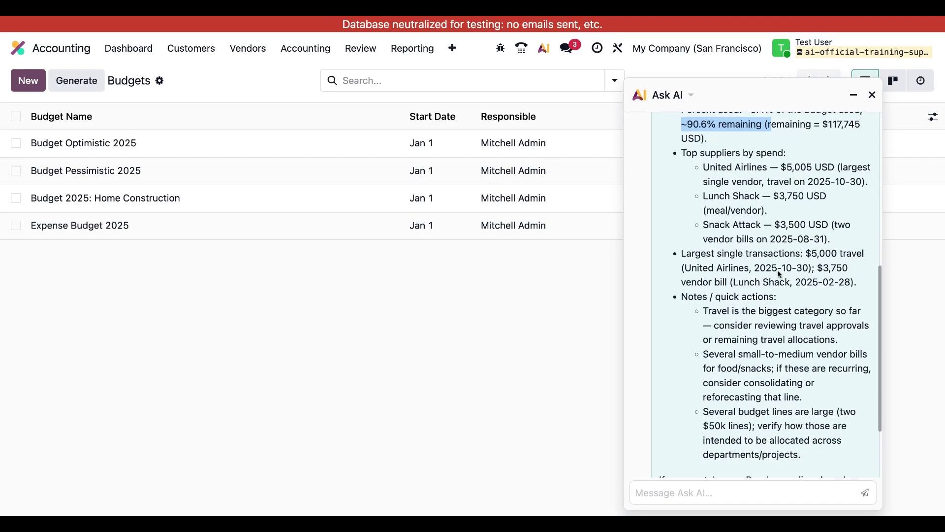
pyautogui.scroll(-3, 760, 265)
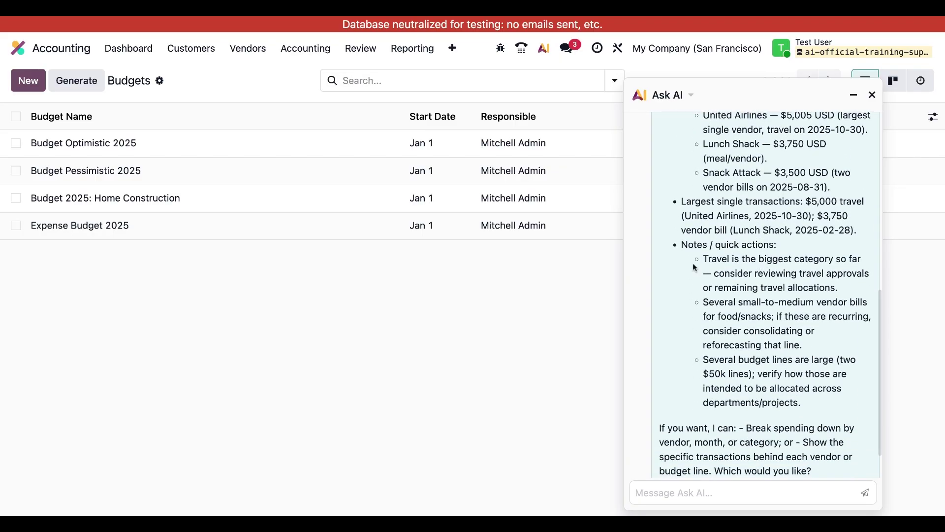